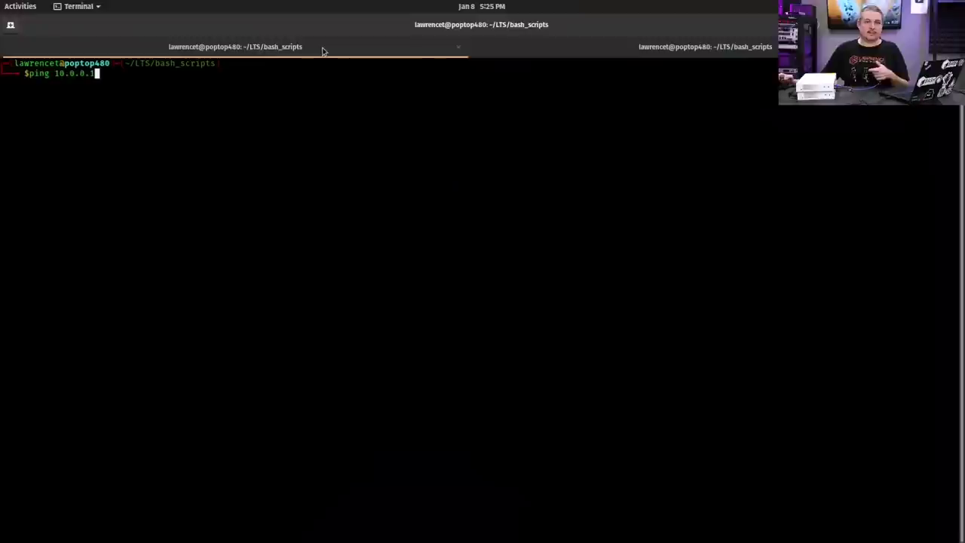
Step: Ping 10.0.0.1 and 10.0.0.3 to test whether each address is reachable, stopping each ping after a few replies
key("Return")
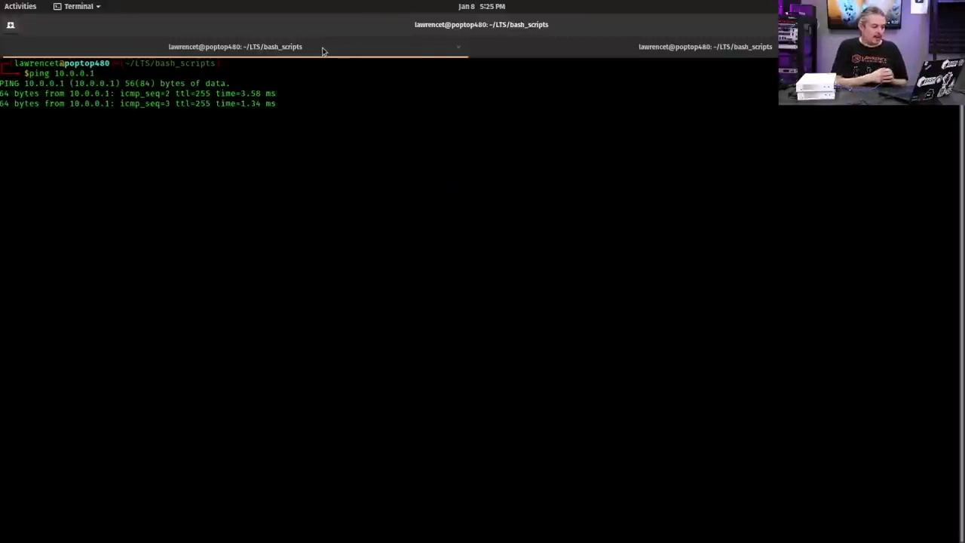
key("ctrl+c")
key("Up")
key("BackSpace")
type("3")
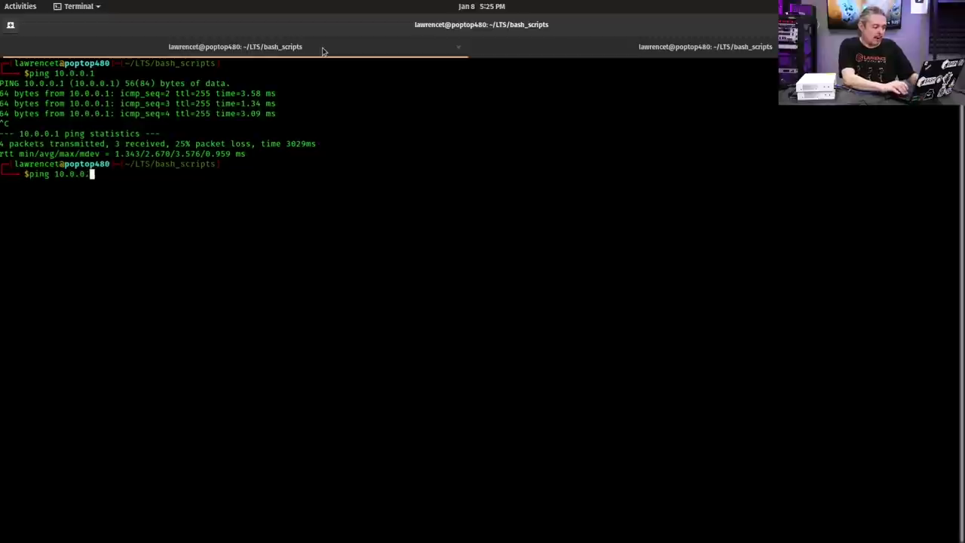
key("Return")
key("ctrl+c")
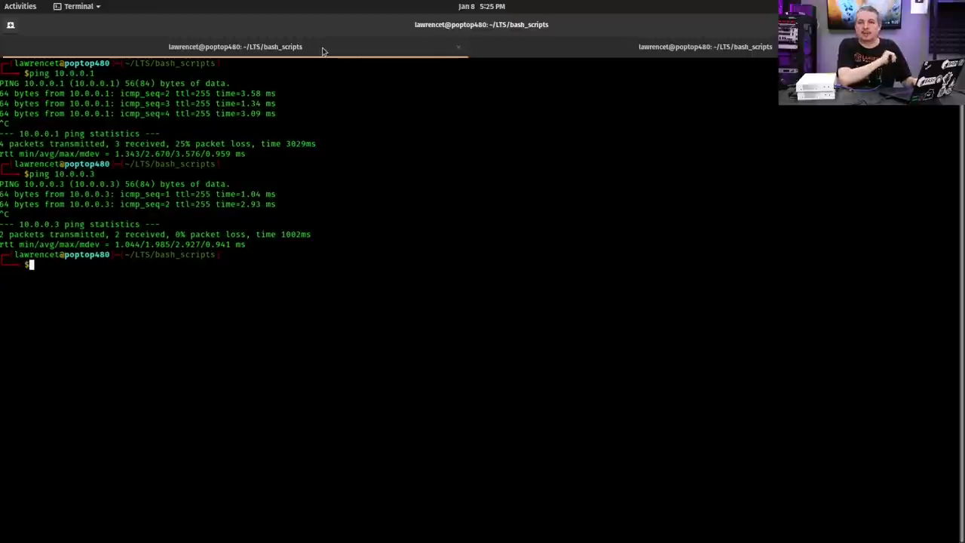
Step: Switch to Chrome, read the day0 instructions and launch the Cisco Configuration Setup Wizard
key("alt+Tab")
left_click_drag(43, 160, 228, 172)
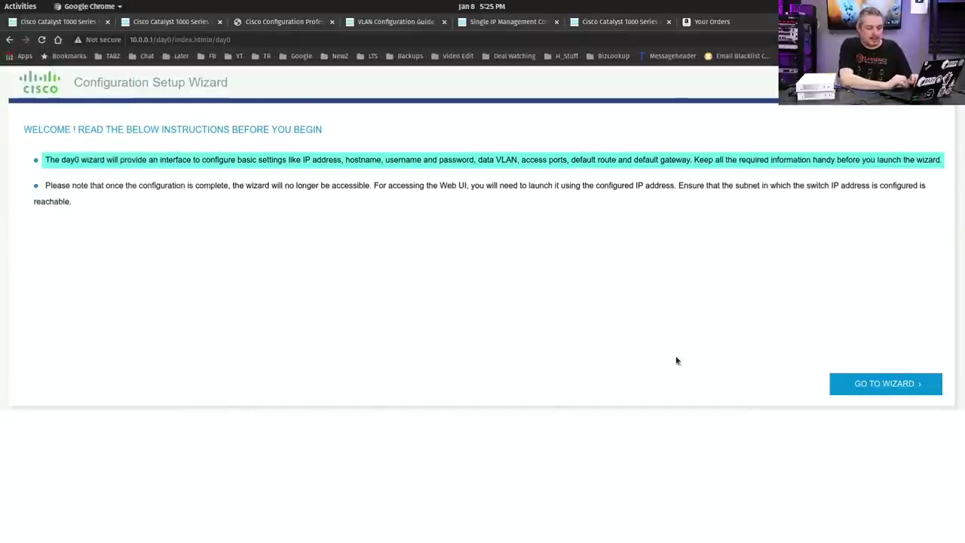
left_click(874, 383)
Step: Fill in the basic configuration with hostname cisco-8-switch, username lts and the account password with its confirmation, and continue to the interface configuration
left_click(223, 202)
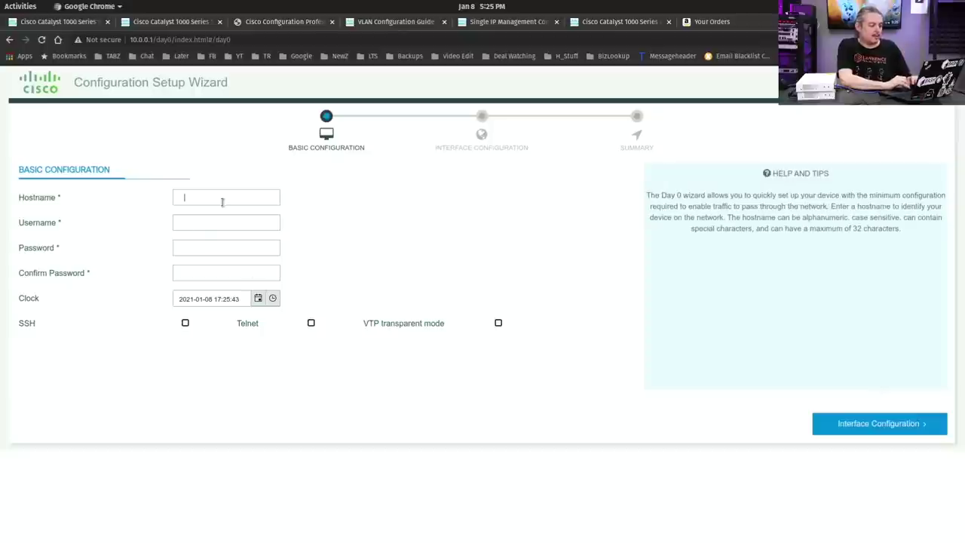
left_click(220, 227)
left_click(219, 248)
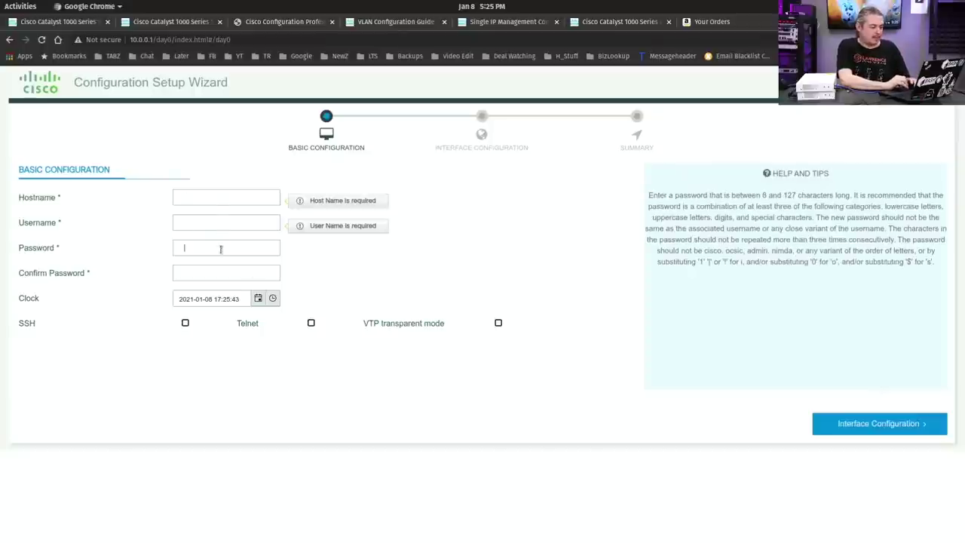
left_click(236, 200)
key("Down")
key("Return")
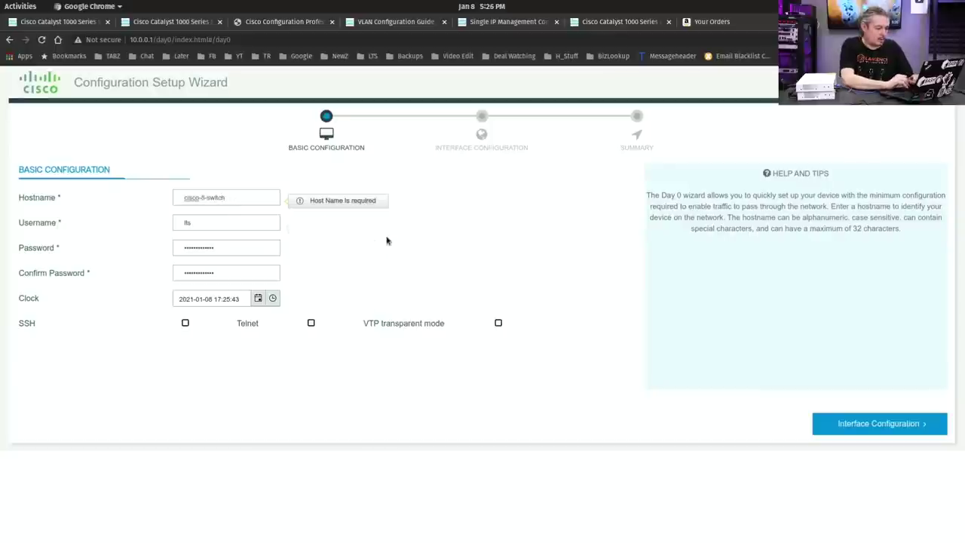
left_click(855, 429)
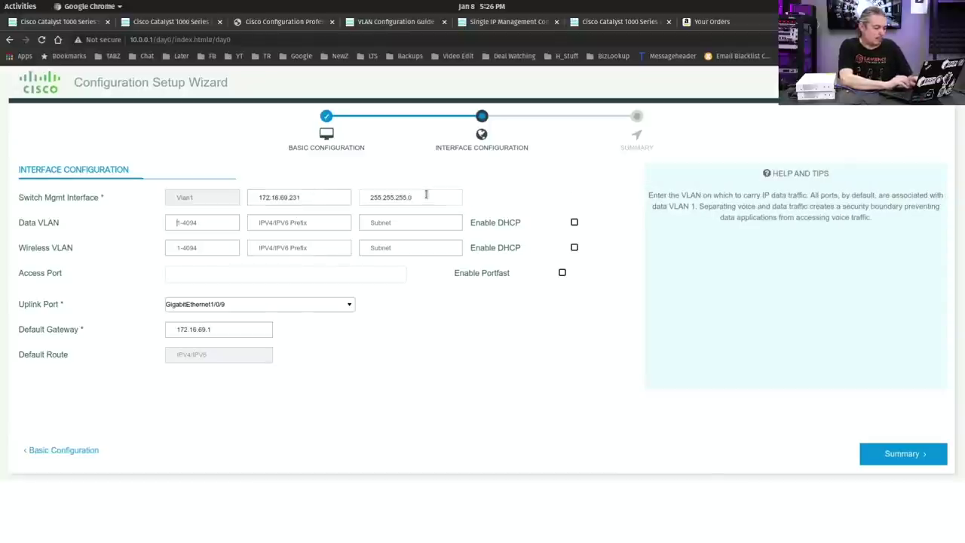
Step: Set the default gateway to 172.16.69.1 and proceed to the wizard's configuration summary
left_click(246, 324)
key("ctrl+a")
key("BackSpace")
type("172.16.69.1")
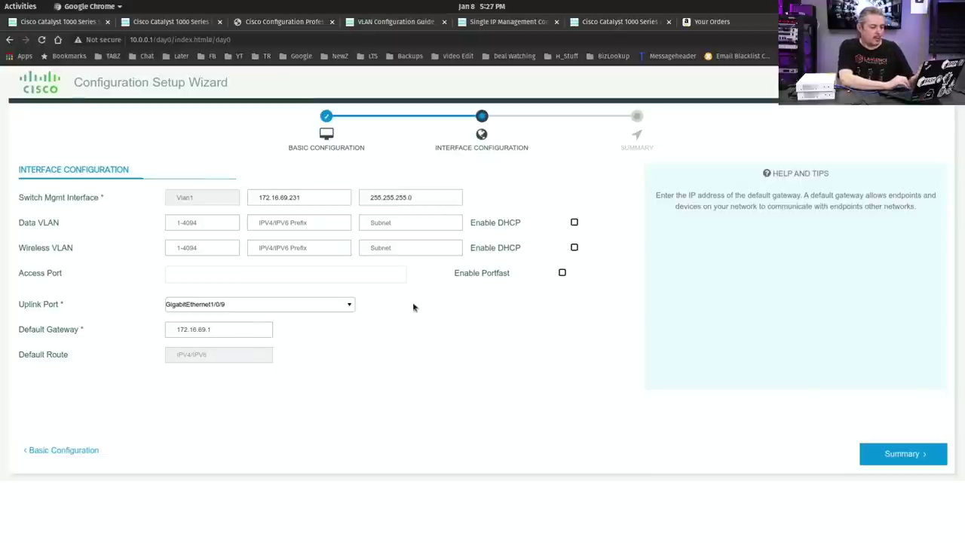
left_click(927, 455)
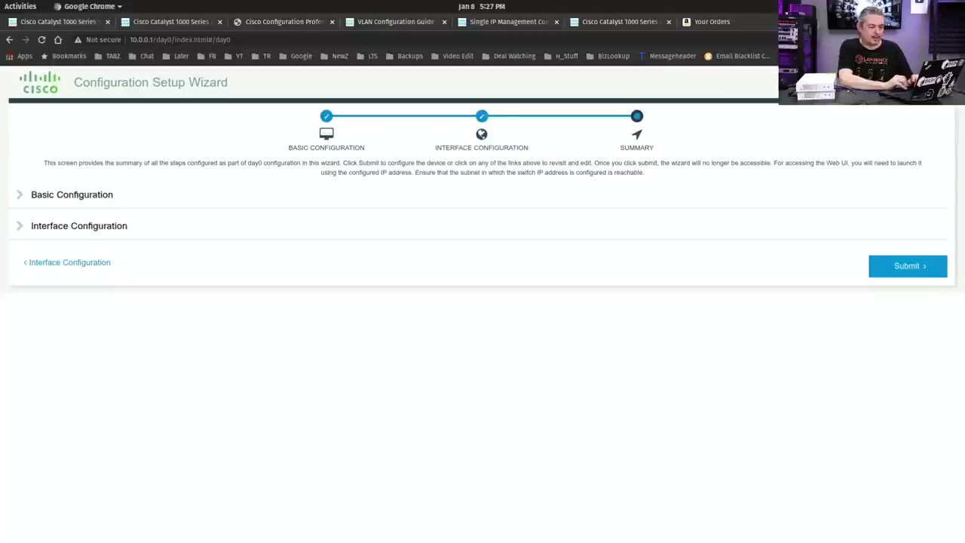
Step: Examine the monitoring pages for the switch's ports and connected clients
key("ctrl+shift+y")
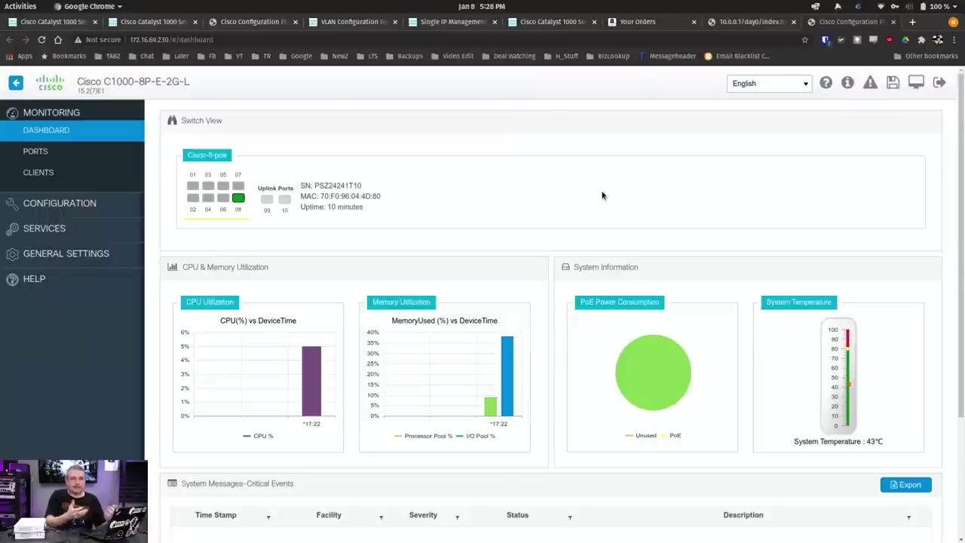
left_click(58, 154)
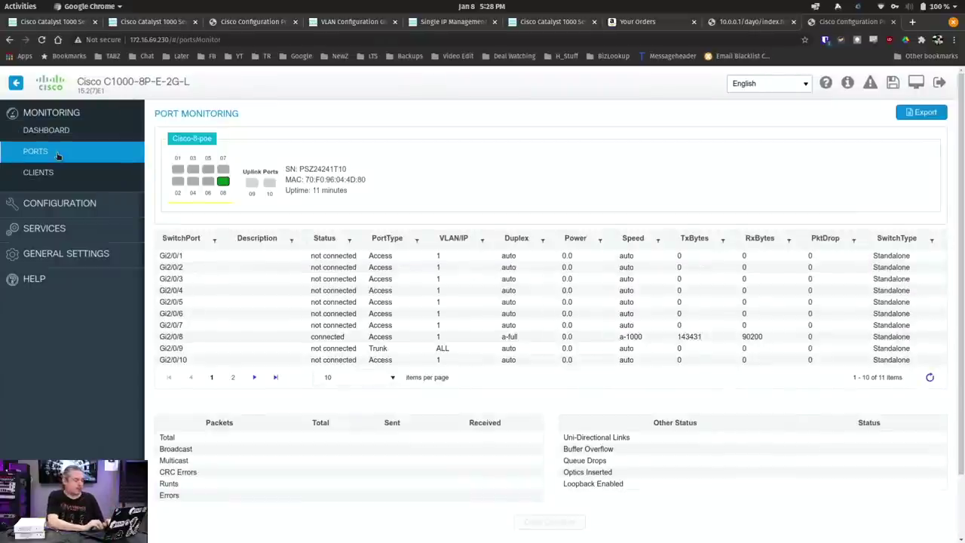
left_click(50, 171)
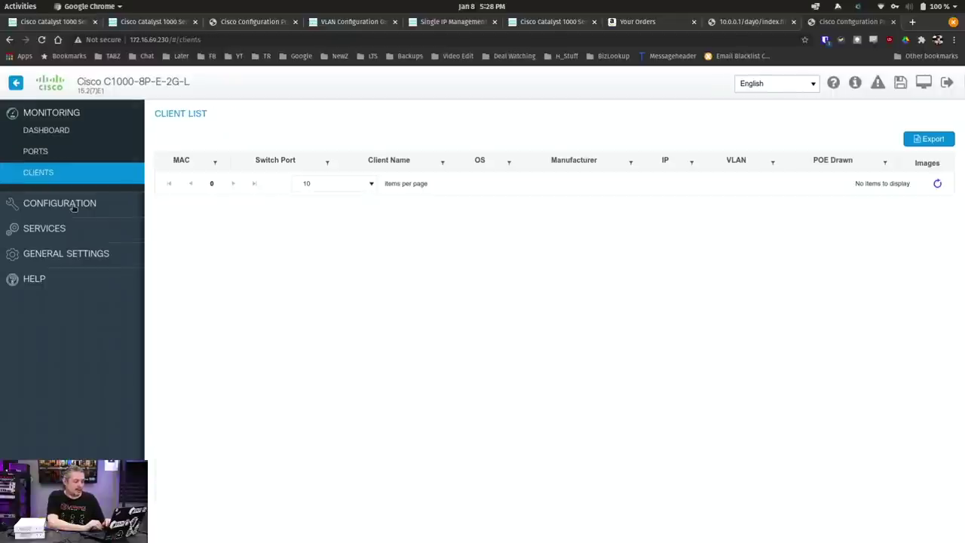
Step: Examine the H-Stack setup options for uplink port Gi2/0/9 by toggling H-Stack on, and leave without applying the change
left_click(74, 205)
left_click(39, 157)
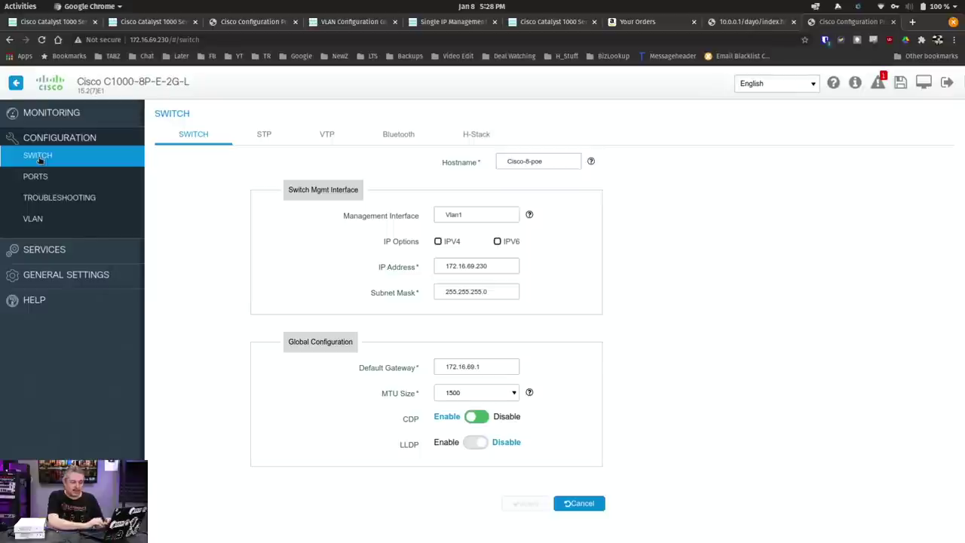
left_click(477, 137)
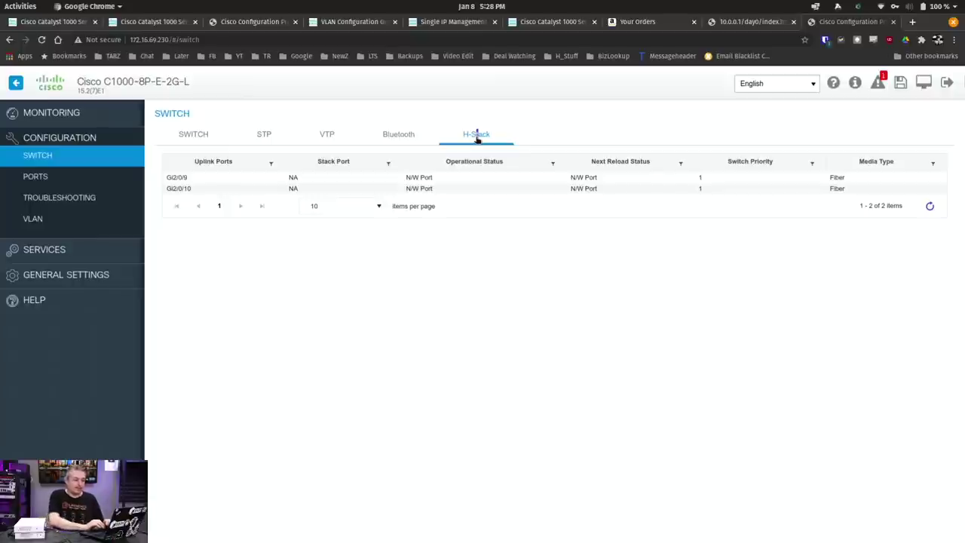
left_click(468, 179)
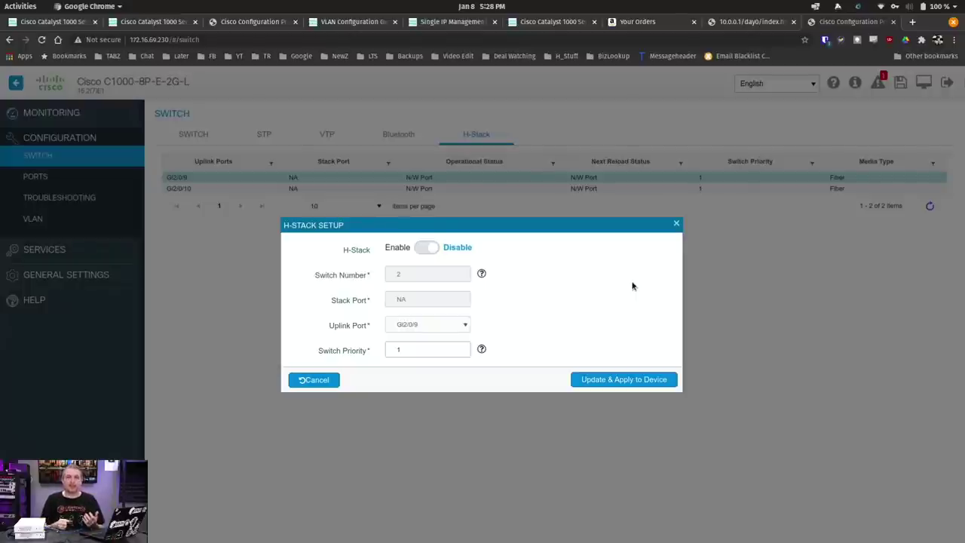
left_click(435, 249)
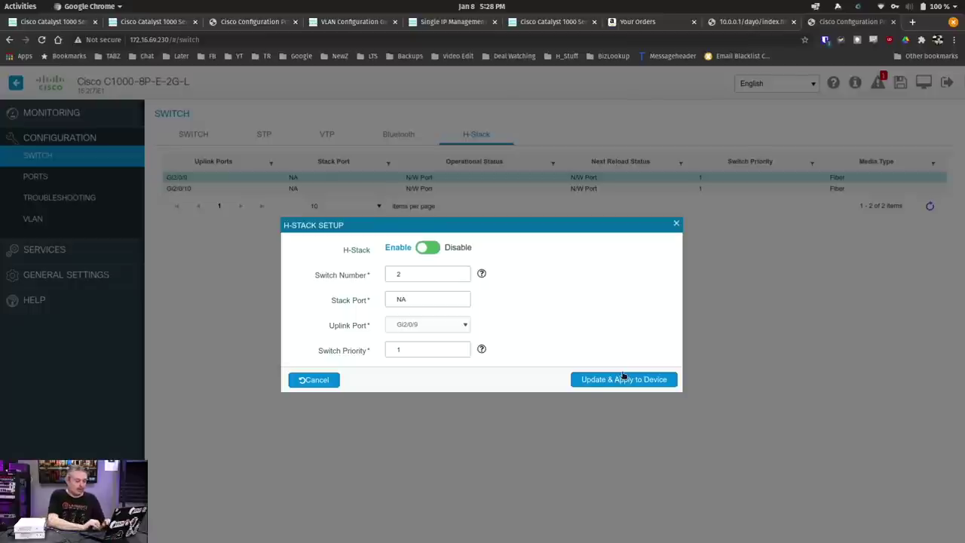
left_click(305, 380)
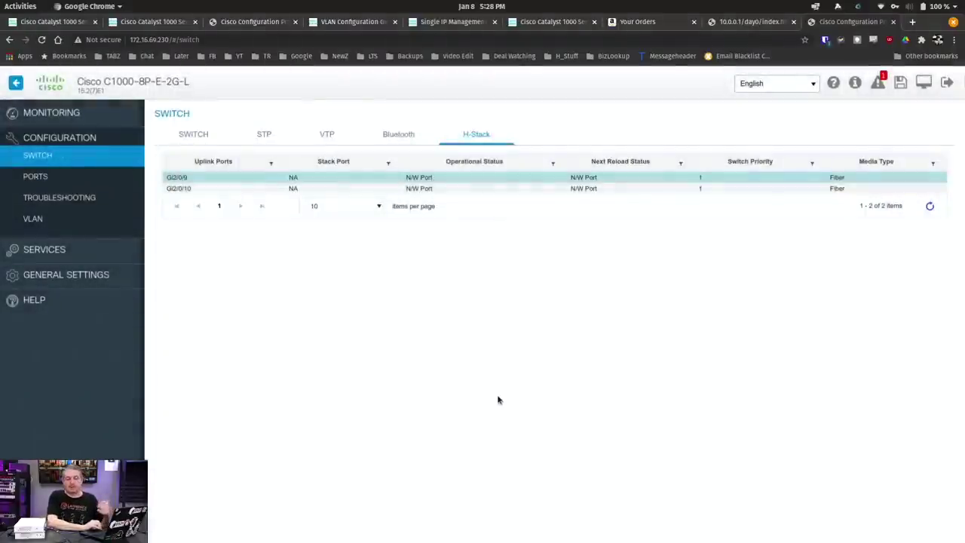
Step: Save the switch configuration and check the list of alerts
left_click(901, 83)
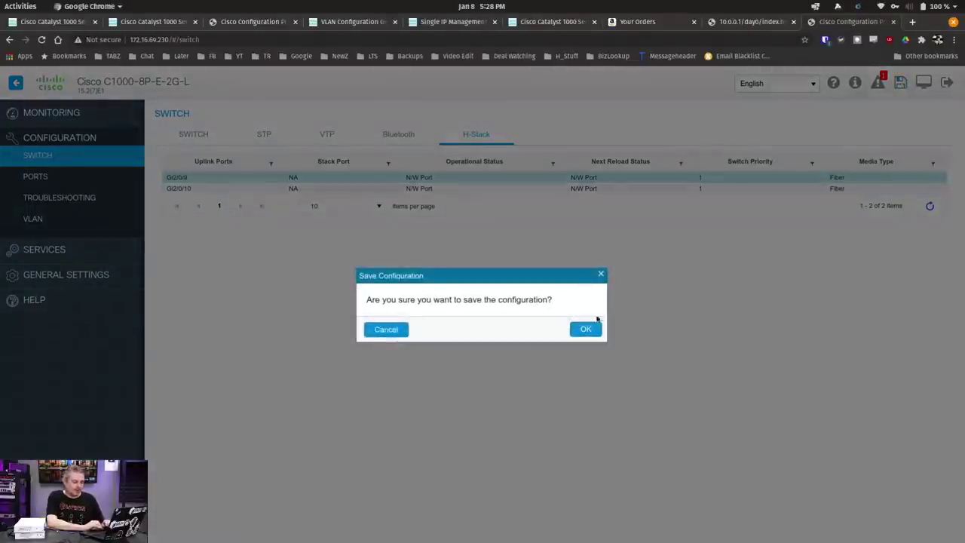
left_click(576, 330)
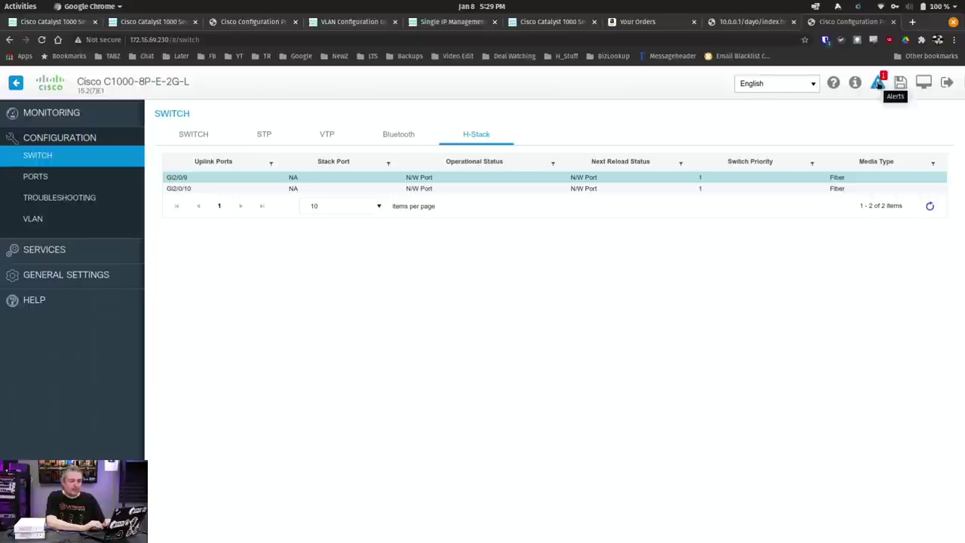
left_click(879, 83)
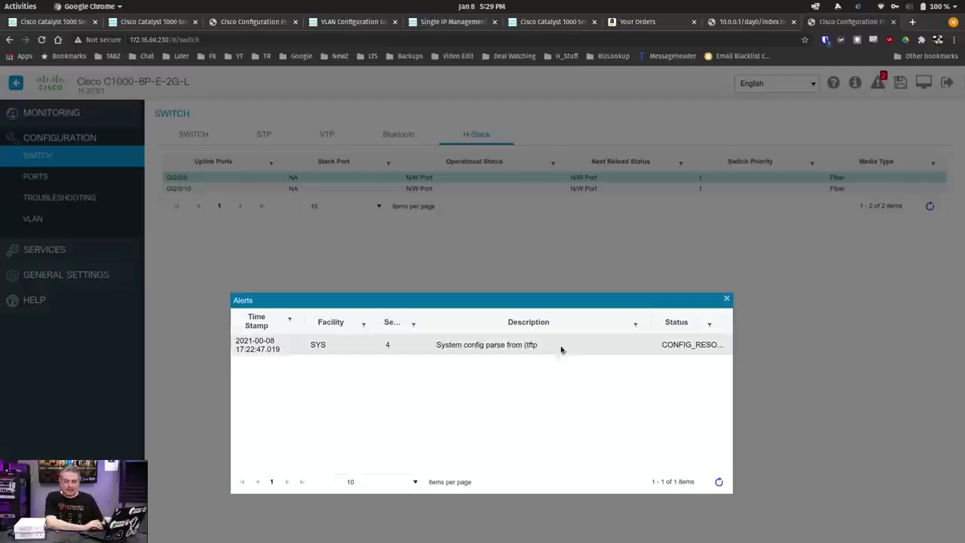
left_click(728, 300)
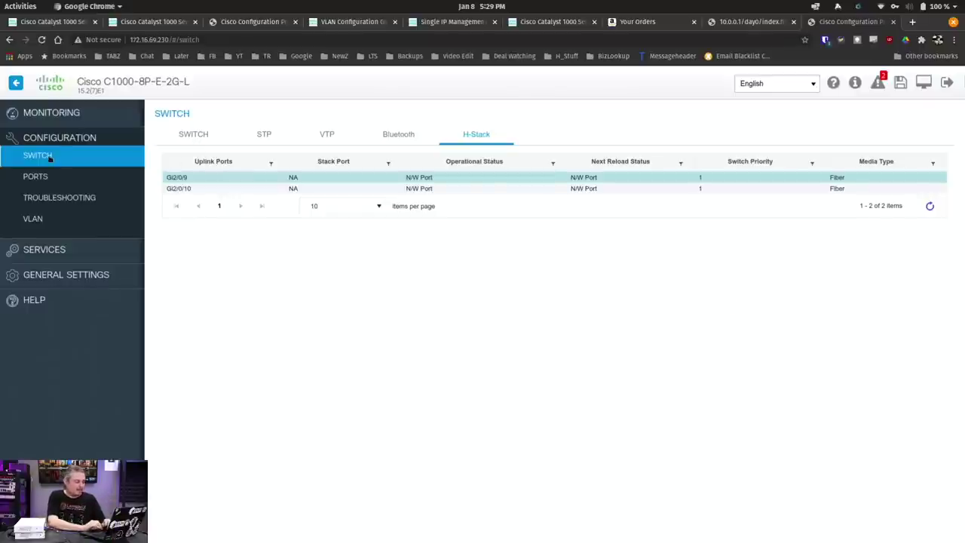
Step: Examine the general, port and advanced settings in the configuration of port Gi2/0/1
left_click(48, 178)
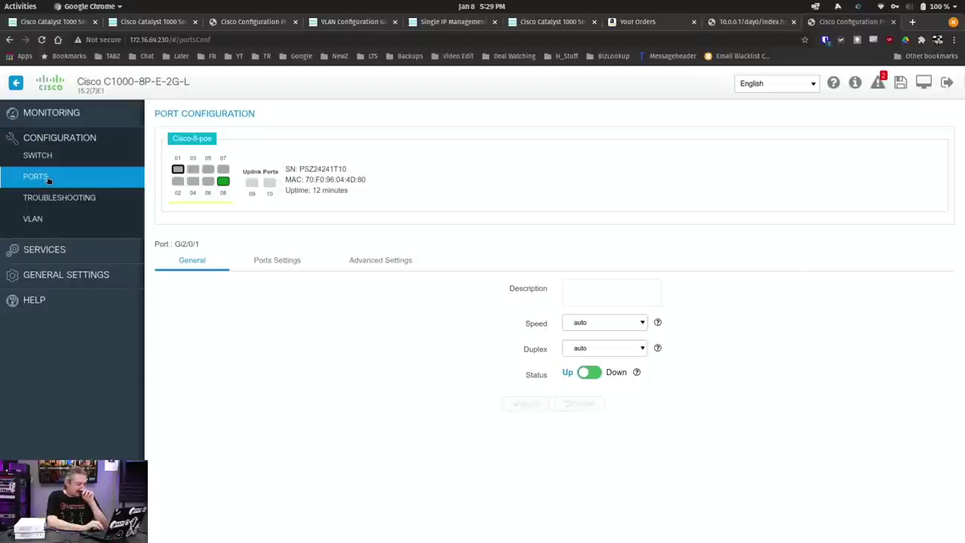
left_click(290, 260)
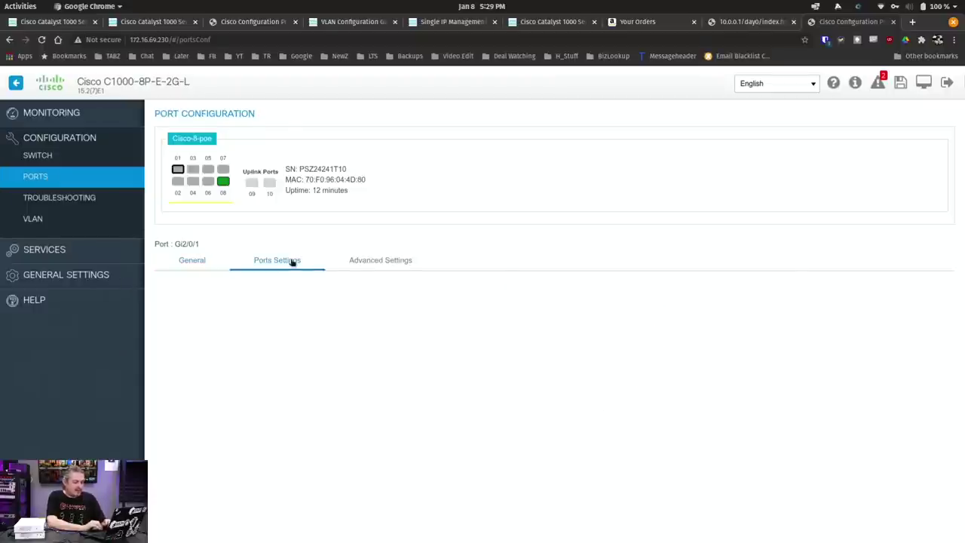
left_click(389, 262)
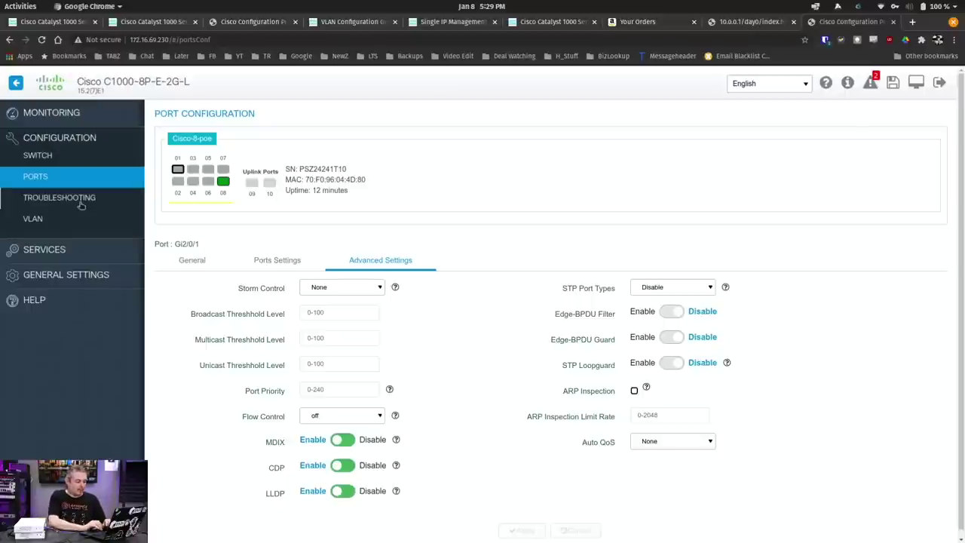
Step: Examine the switch's troubleshooting pages for ping, reboot and factory reset, and traceroute
left_click(80, 202)
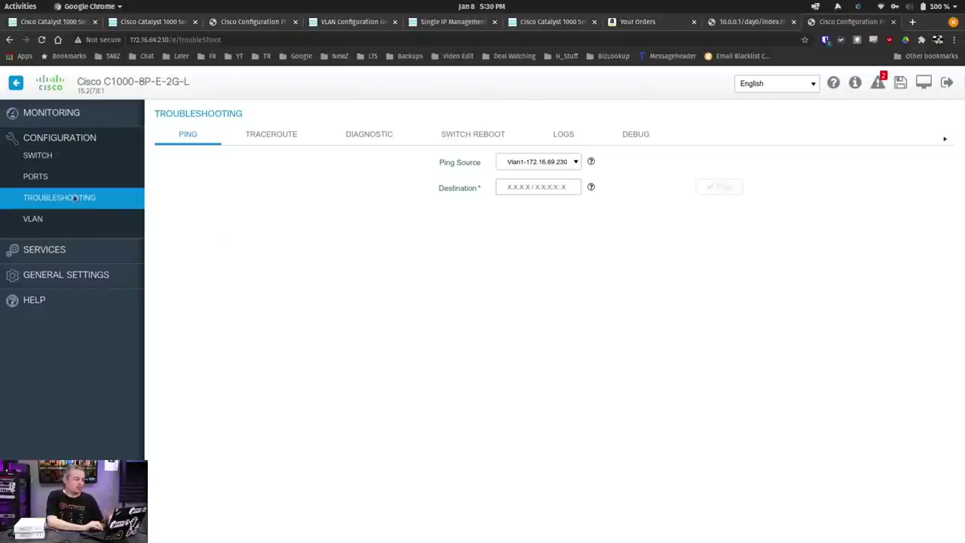
left_click(467, 134)
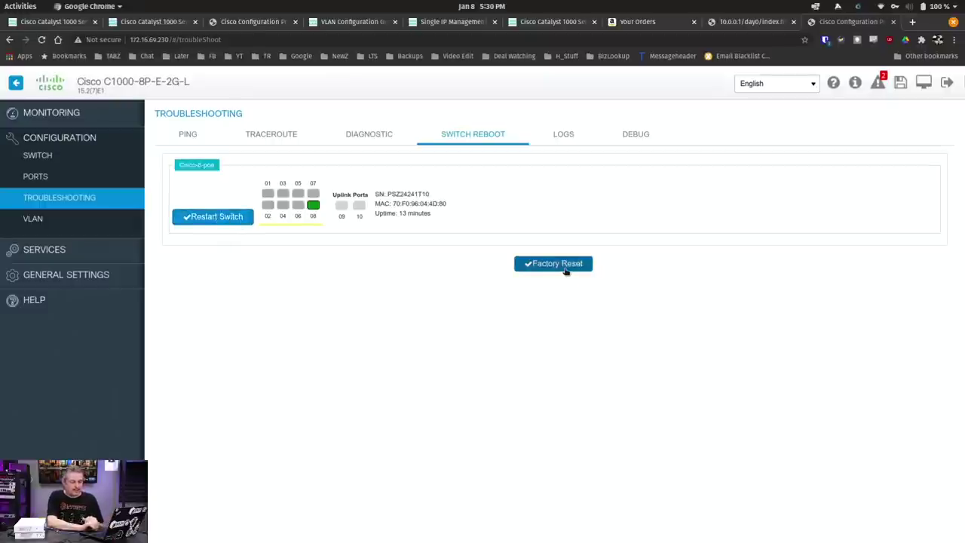
left_click(258, 135)
Step: Select all tests as the diagnostic for the switch
left_click(383, 139)
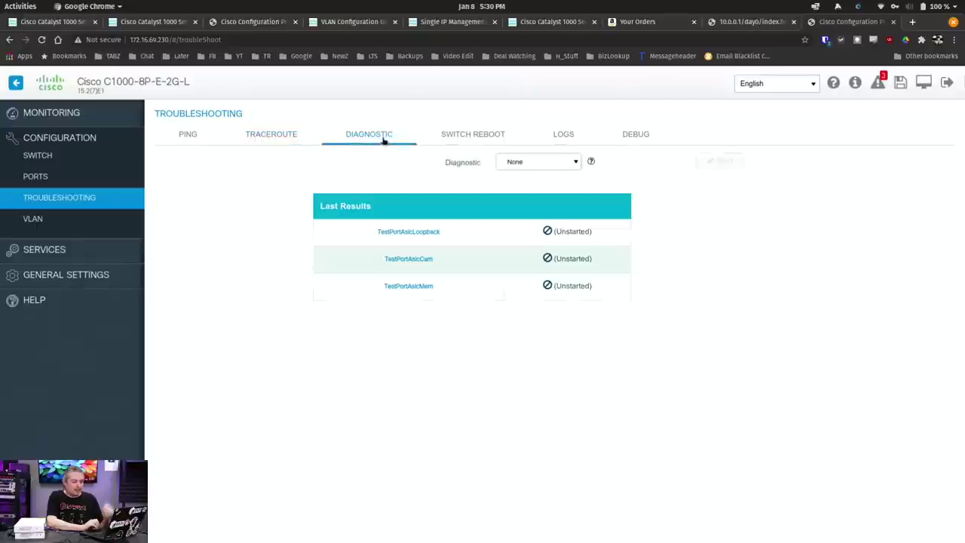
left_click(550, 161)
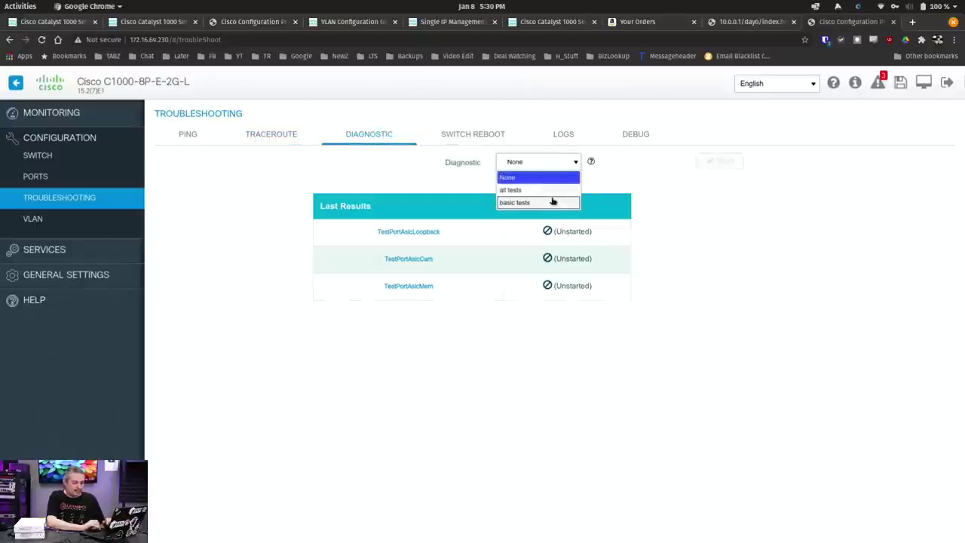
left_click(554, 192)
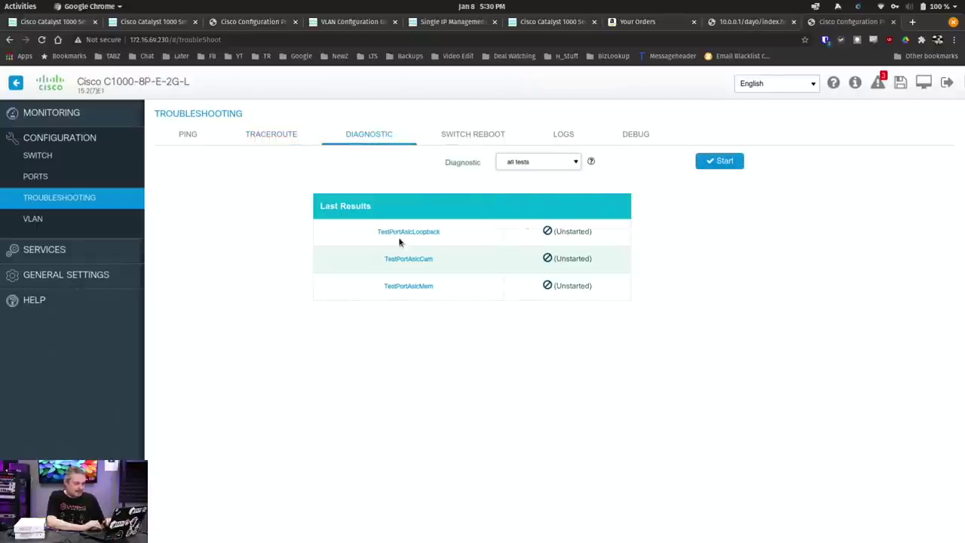
Step: Download the switch's log entries as showLogs.log and close the file after viewing it in Geany
left_click(572, 142)
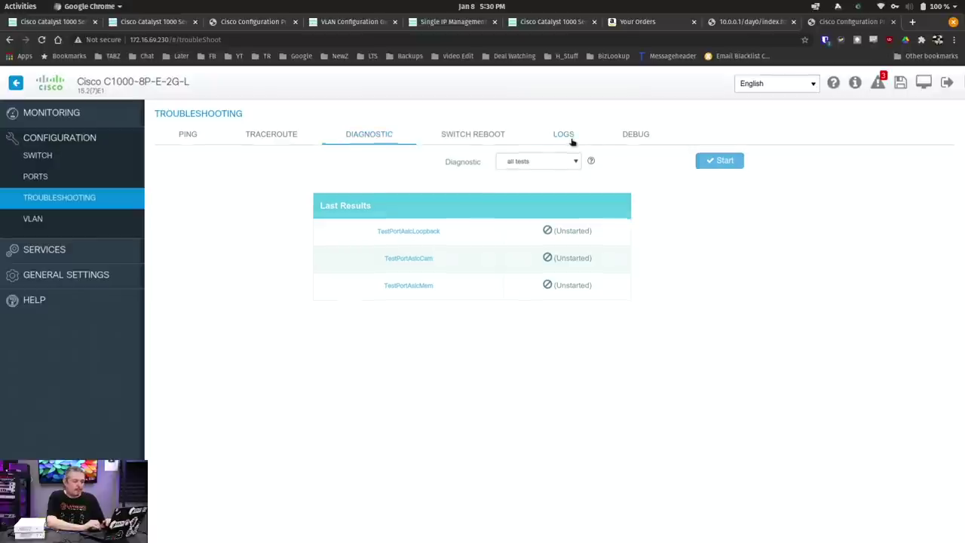
left_click(634, 135)
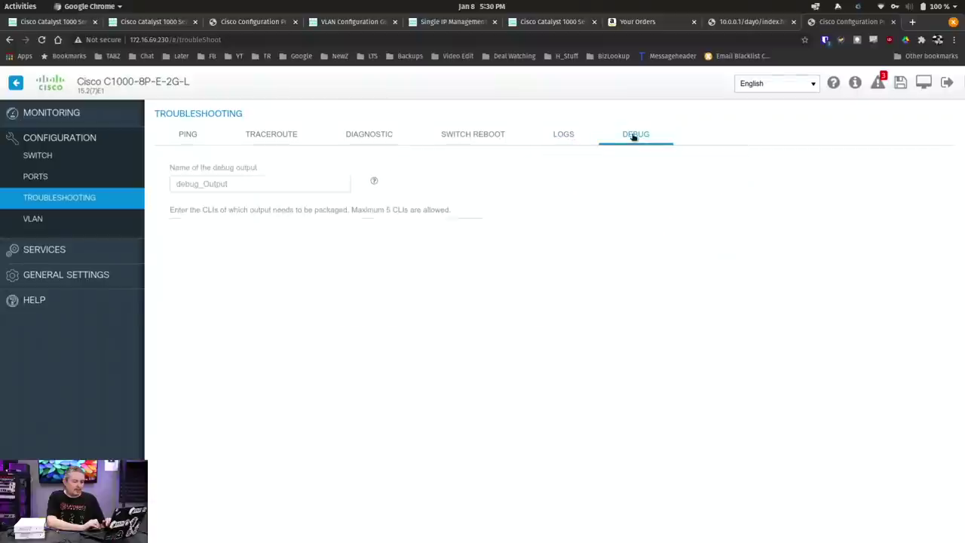
left_click(558, 134)
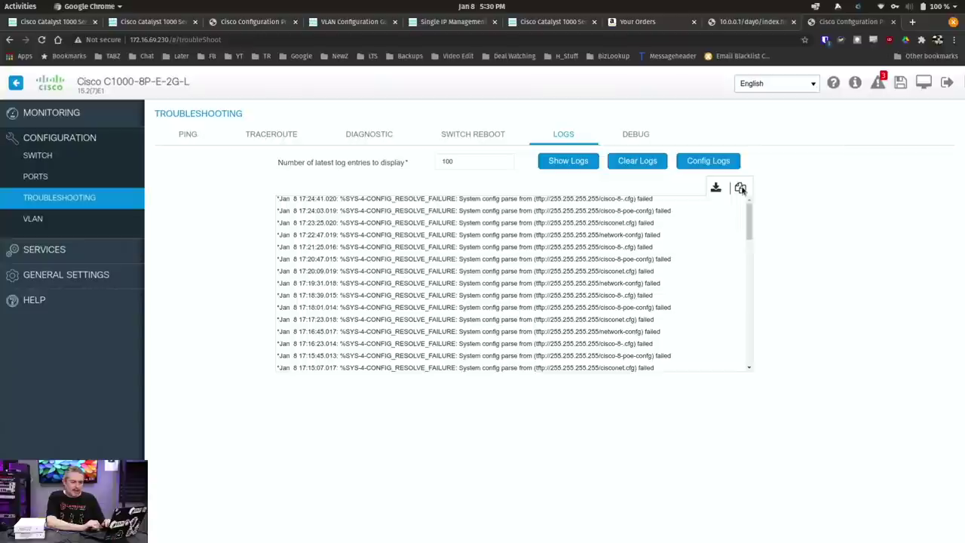
left_click(716, 190)
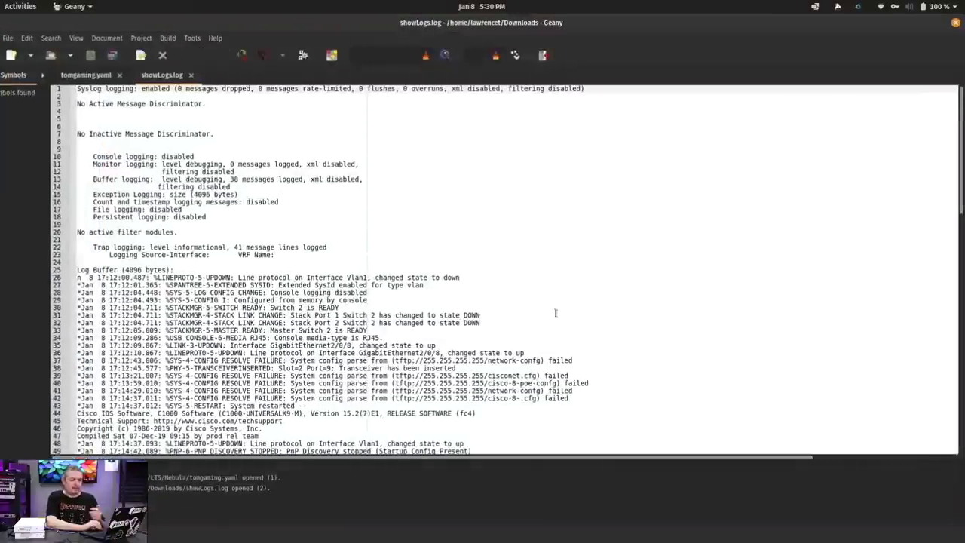
left_click(956, 24)
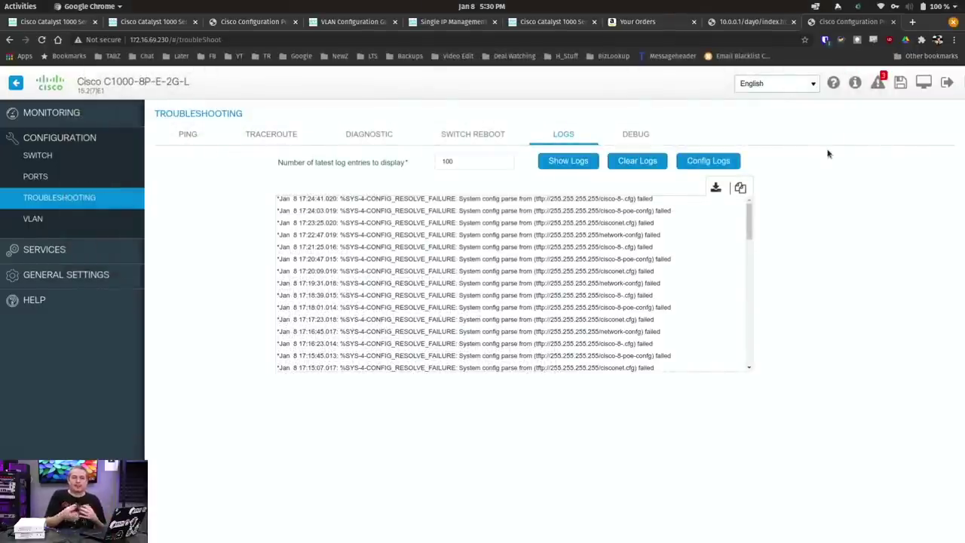
Step: Highlight several log entries, and examine the Layer2 VLAN configuration and the static routing page
left_click_drag(614, 235, 611, 310)
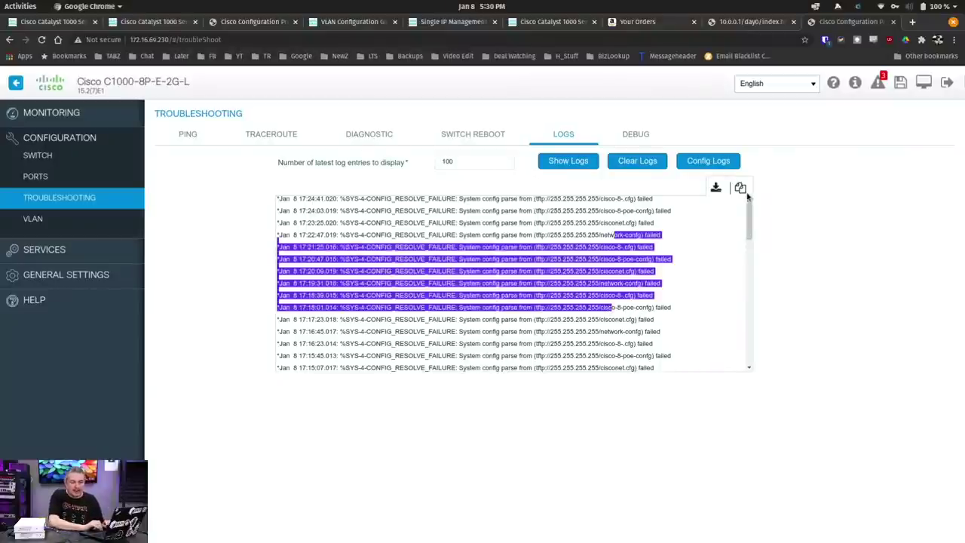
left_click(33, 221)
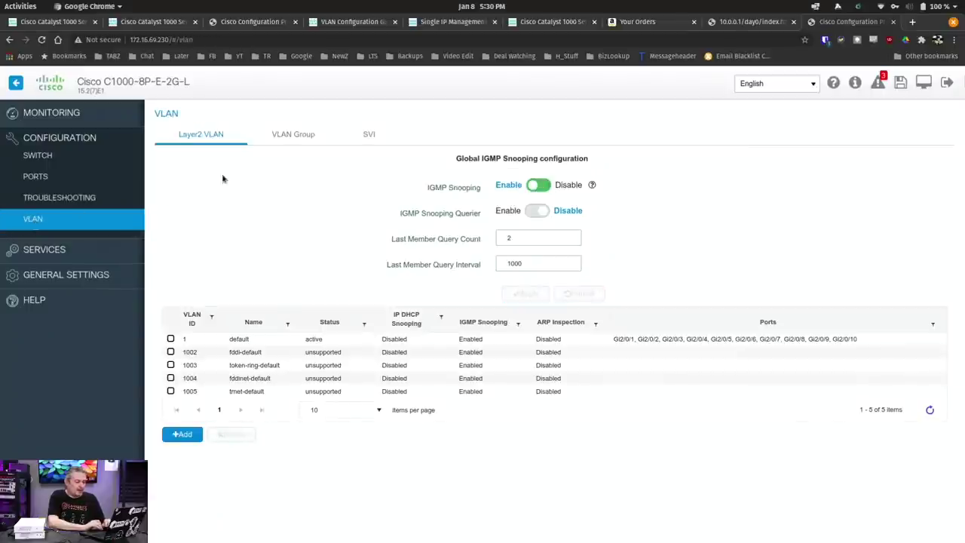
left_click(73, 252)
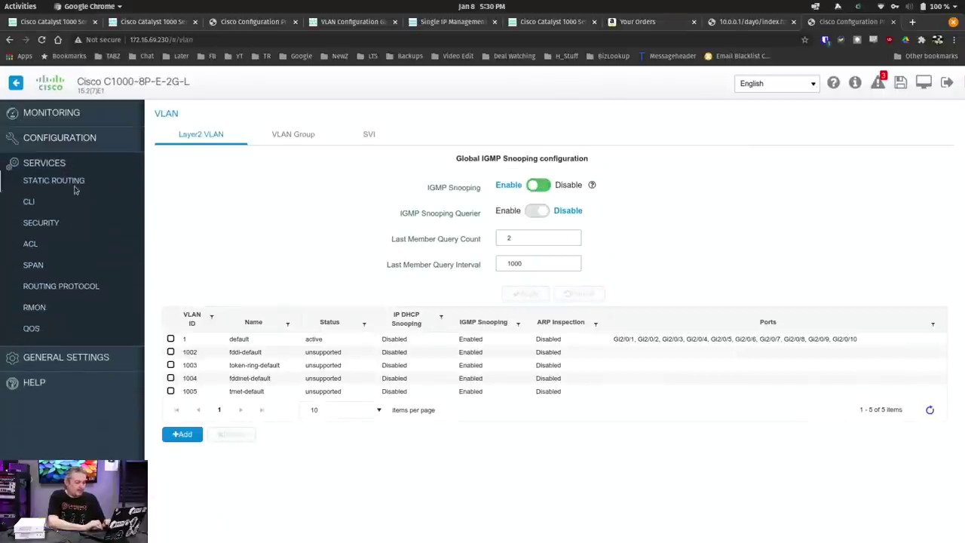
left_click(76, 186)
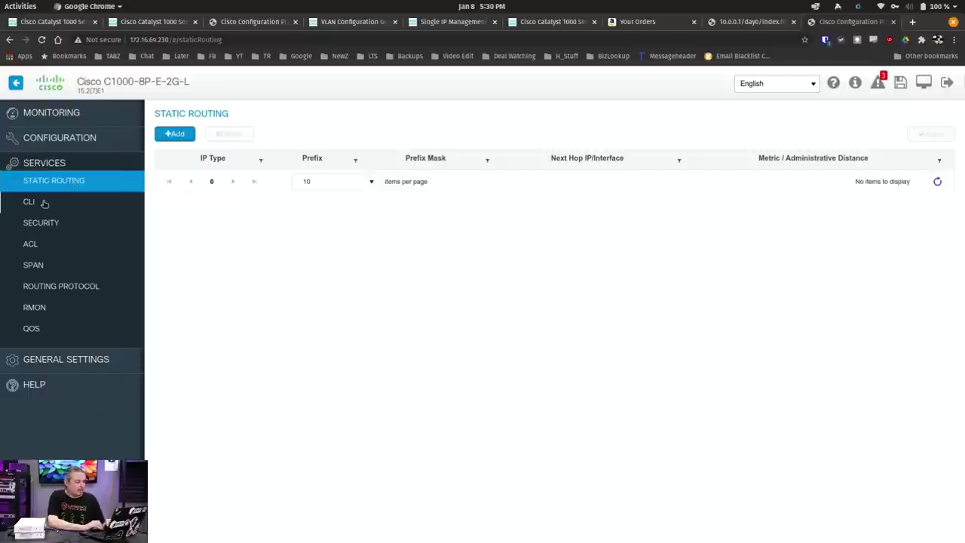
Step: Run the show version command in Exec mode from the web interface's command line
left_click(28, 202)
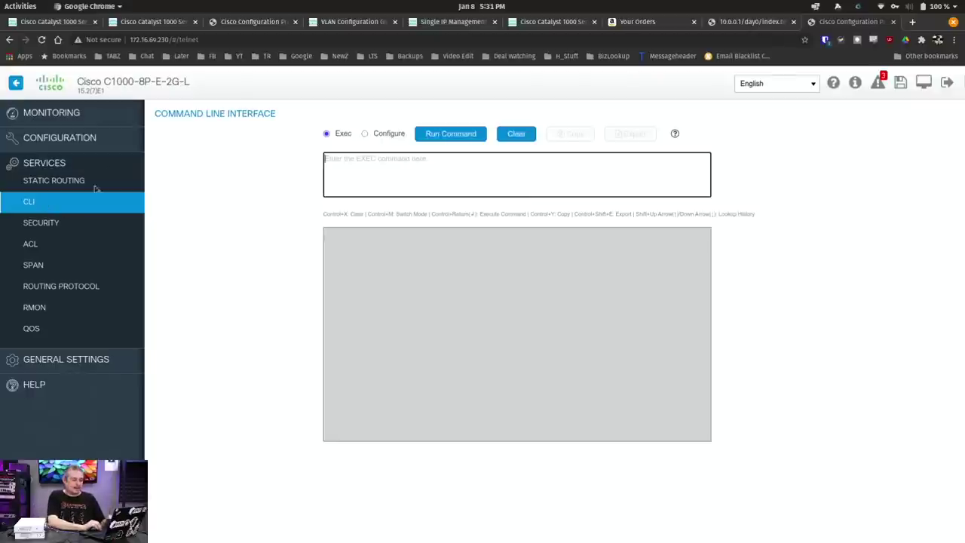
left_click(385, 134)
left_click(333, 133)
left_click(365, 167)
type("show vers")
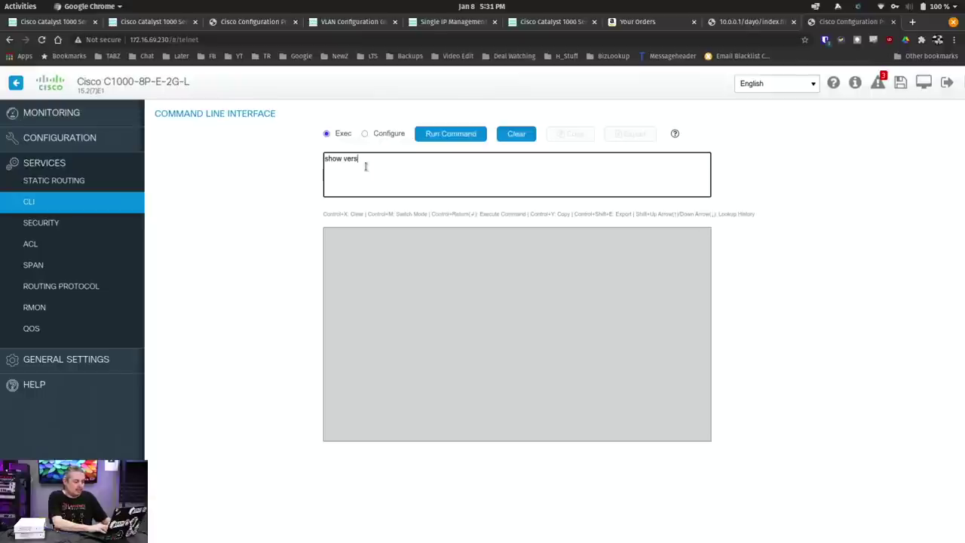
type("ion")
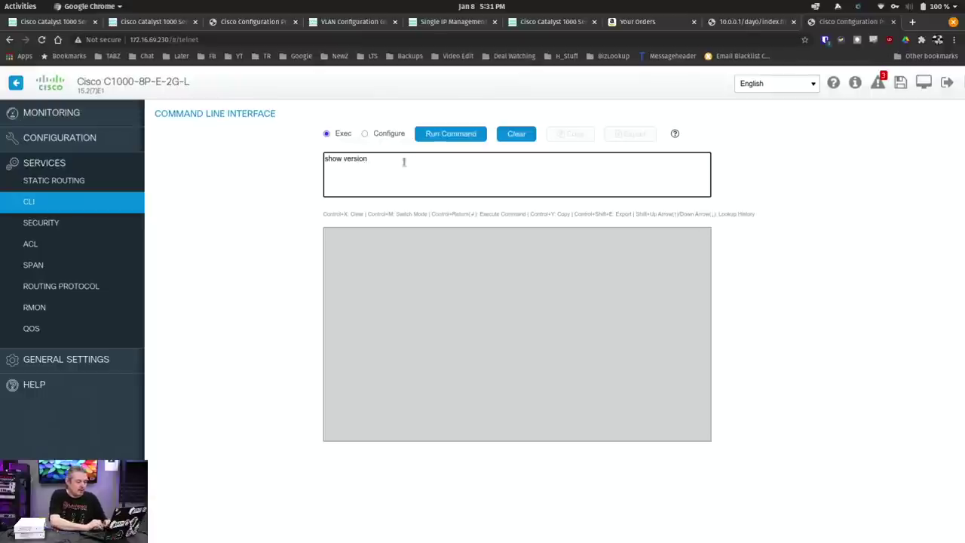
left_click(444, 134)
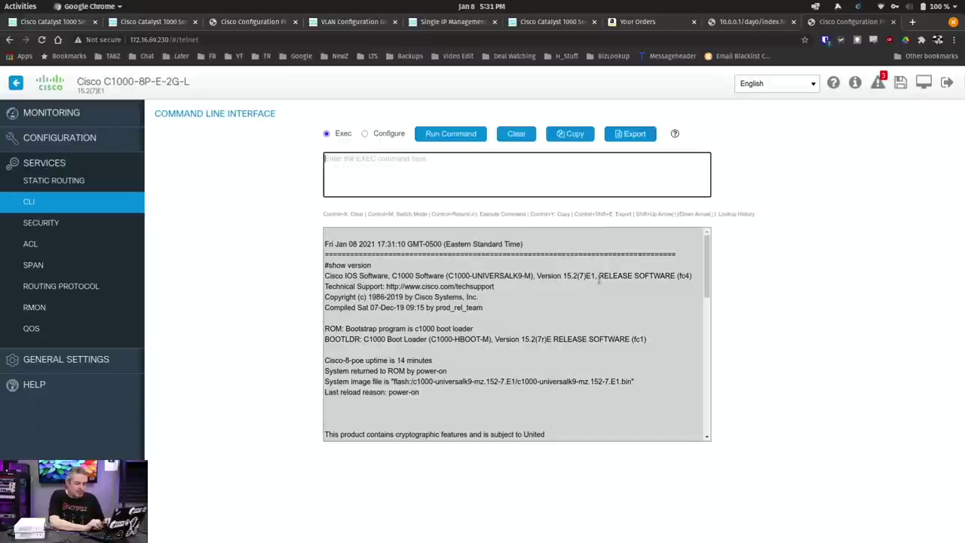
Step: Examine the services pages for security access policy, ACL, SPAN, routing protocol, RMON and QoS
left_click(58, 227)
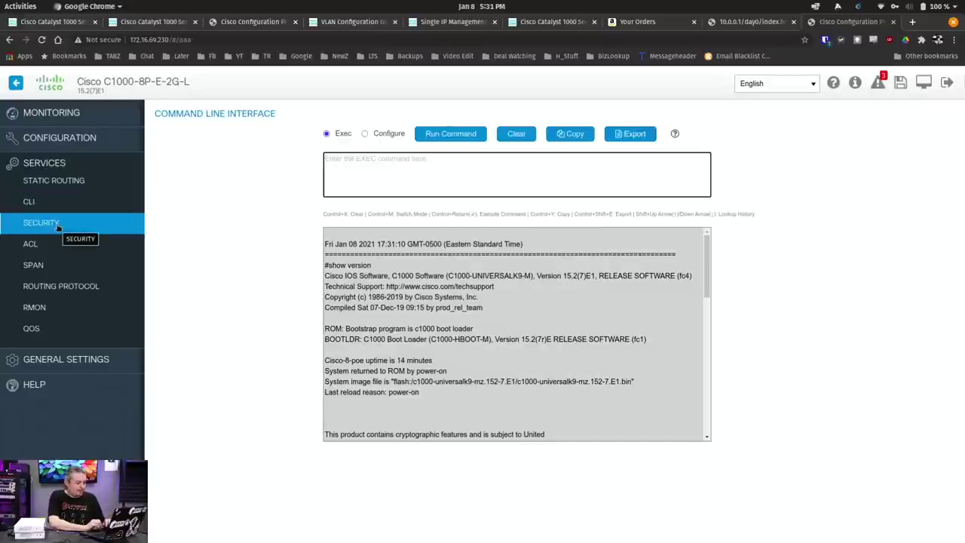
left_click(297, 135)
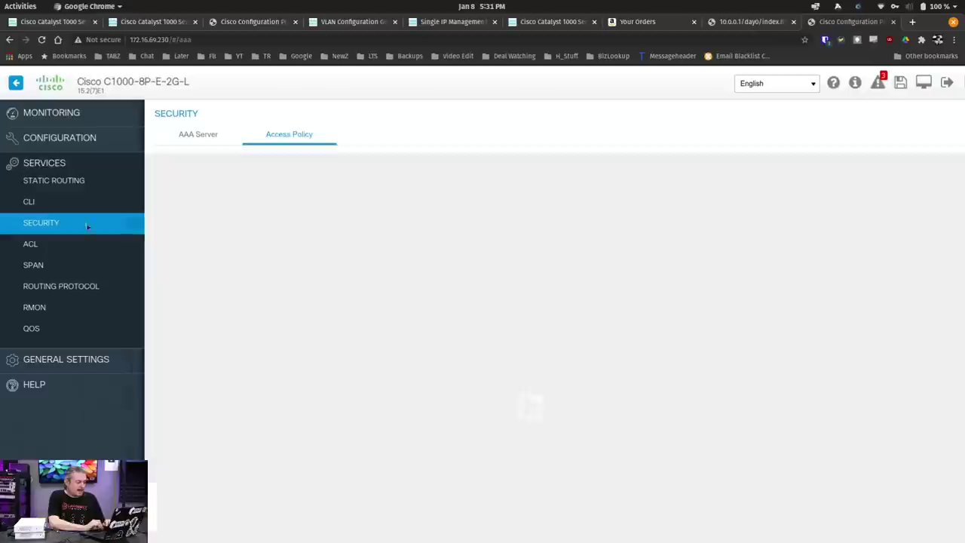
left_click(55, 249)
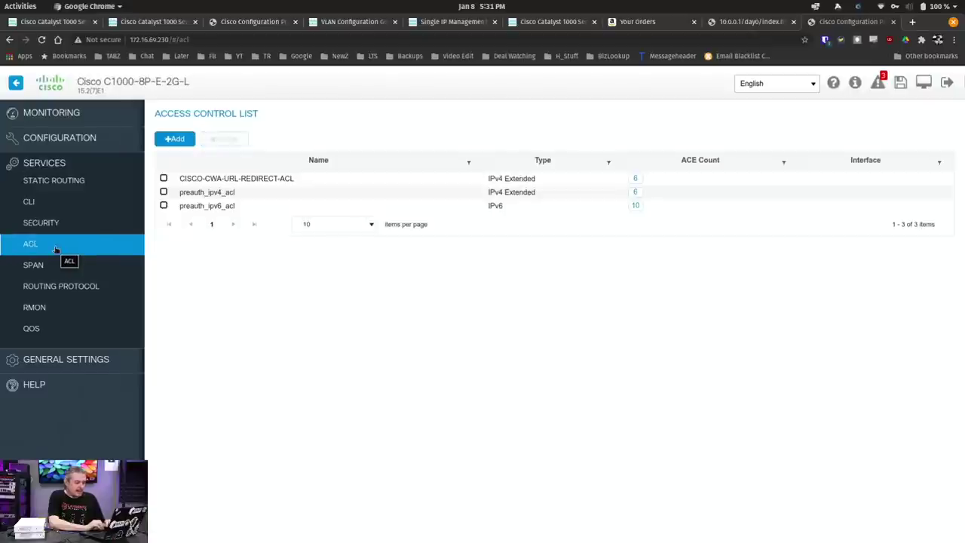
left_click(47, 266)
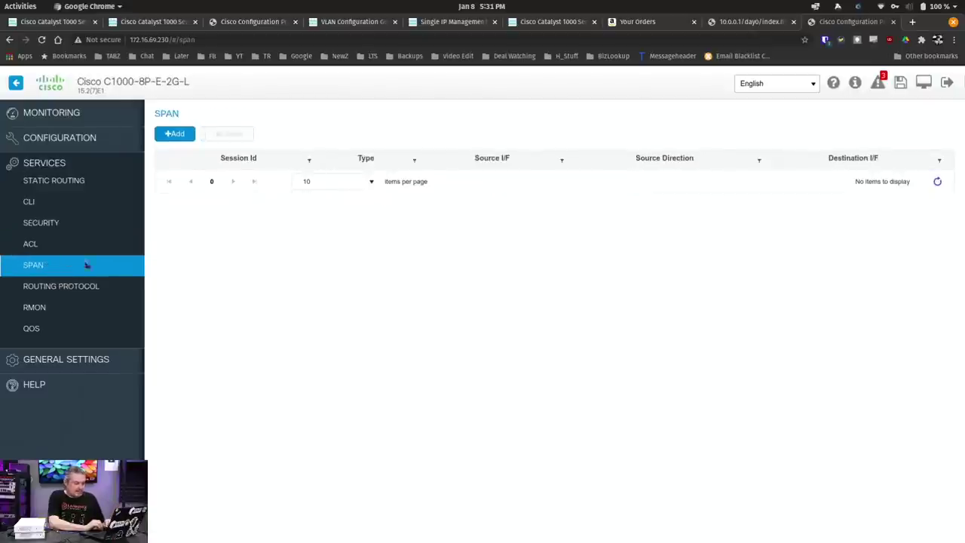
left_click(65, 288)
left_click(54, 309)
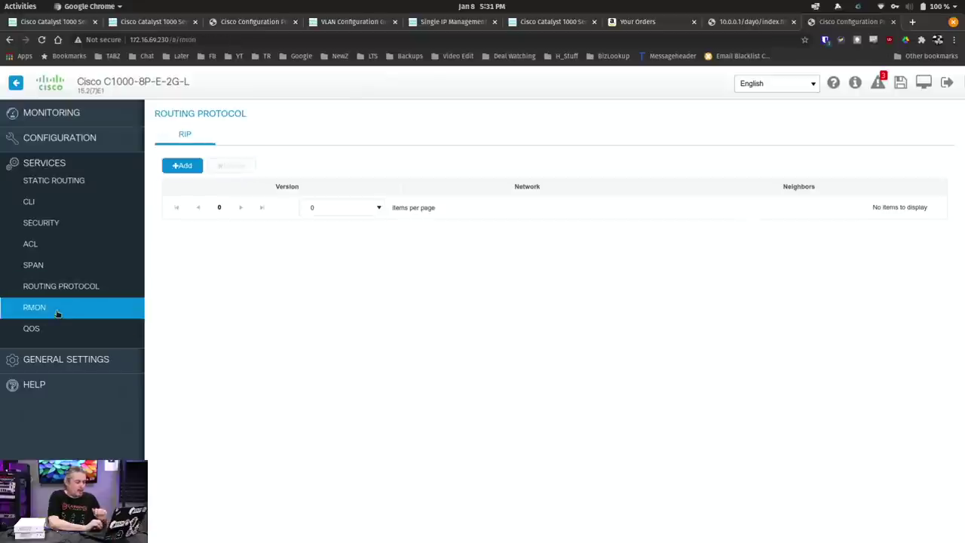
left_click(44, 329)
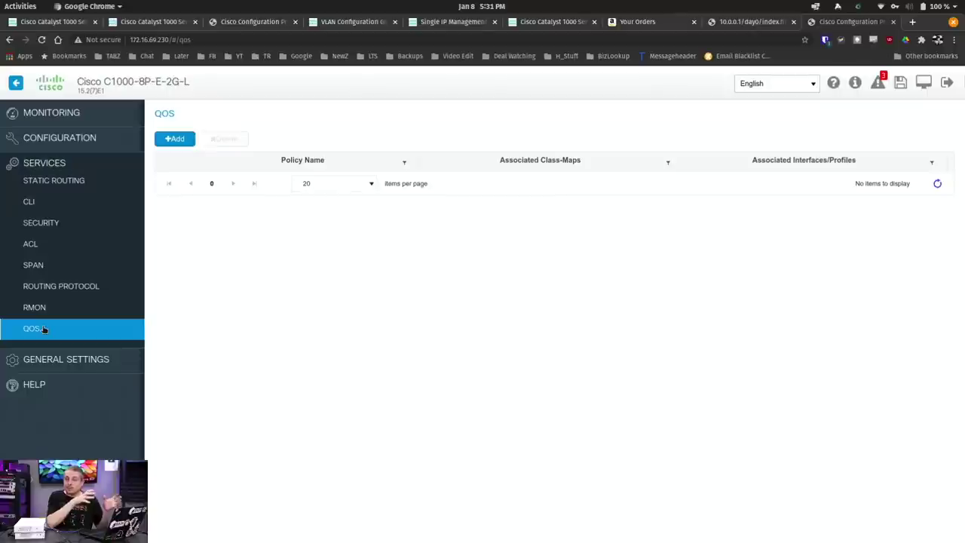
Step: Examine the HTTP/HTTPS management settings and the file type options for software updates
left_click(60, 361)
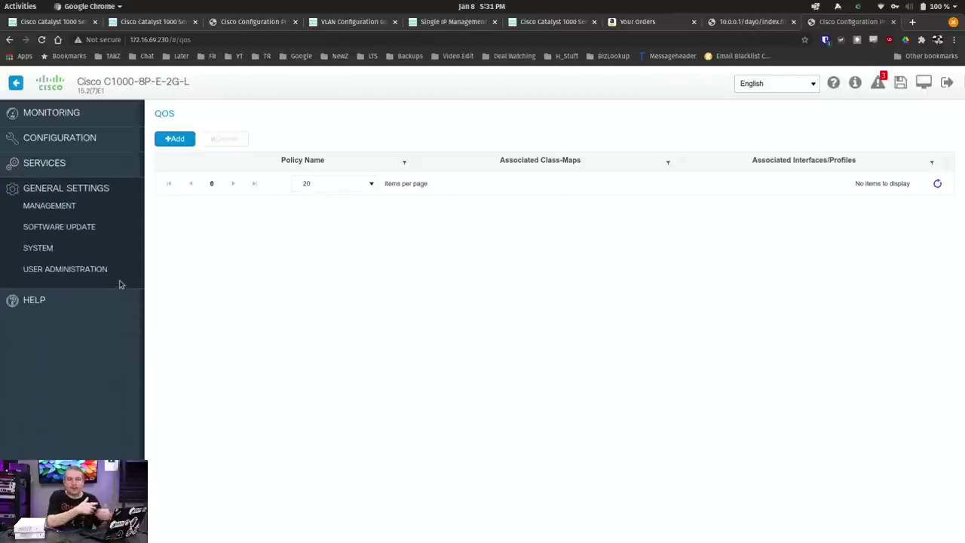
left_click(57, 214)
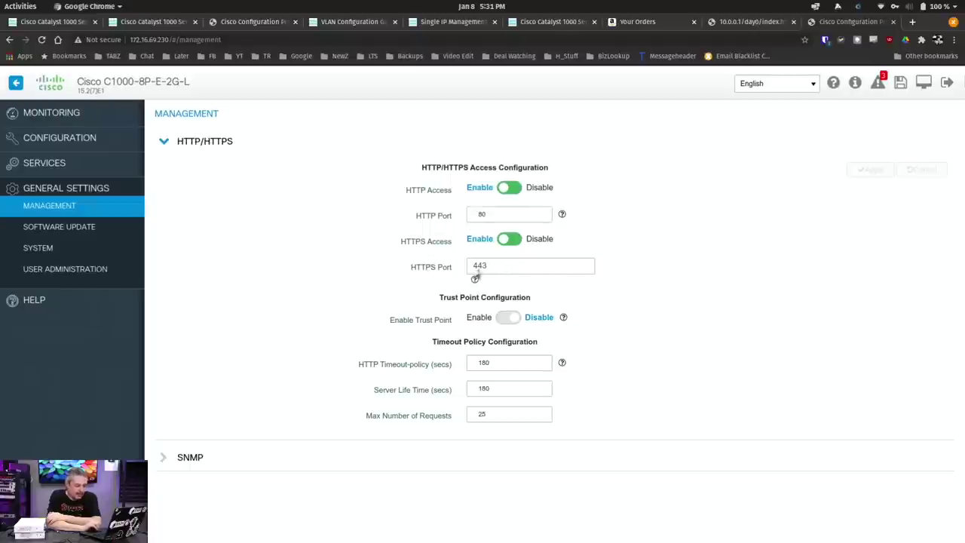
left_click(97, 230)
left_click(474, 135)
left_click(463, 163)
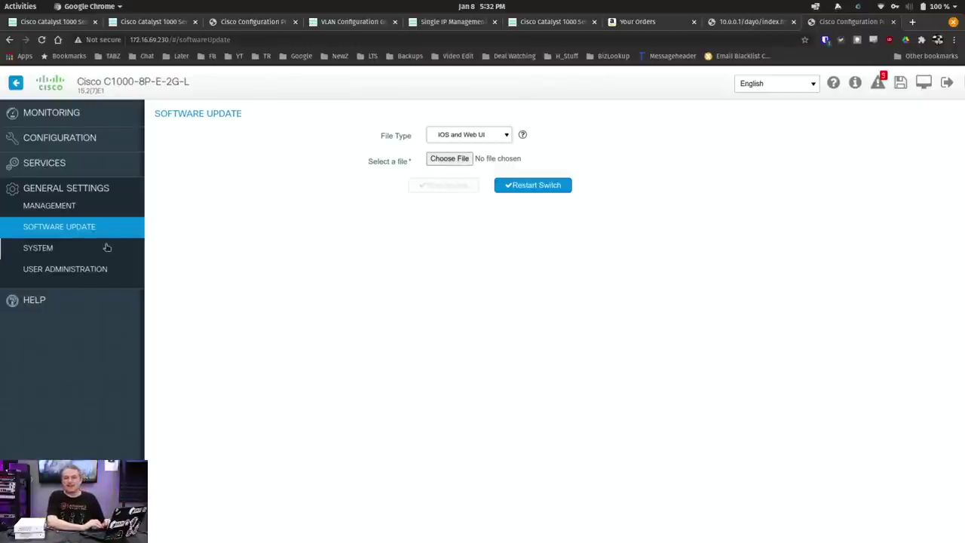
Step: View the system time settings, and set the config file transfer to From Switch with Local Hard Drive as source/destination
left_click(54, 251)
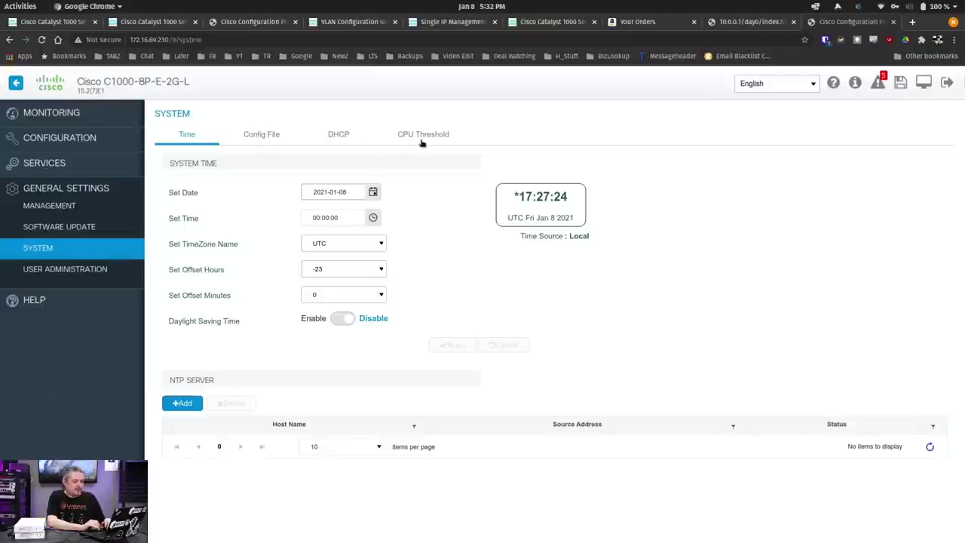
left_click(265, 136)
left_click(541, 166)
left_click(539, 186)
left_click(555, 192)
left_click(550, 215)
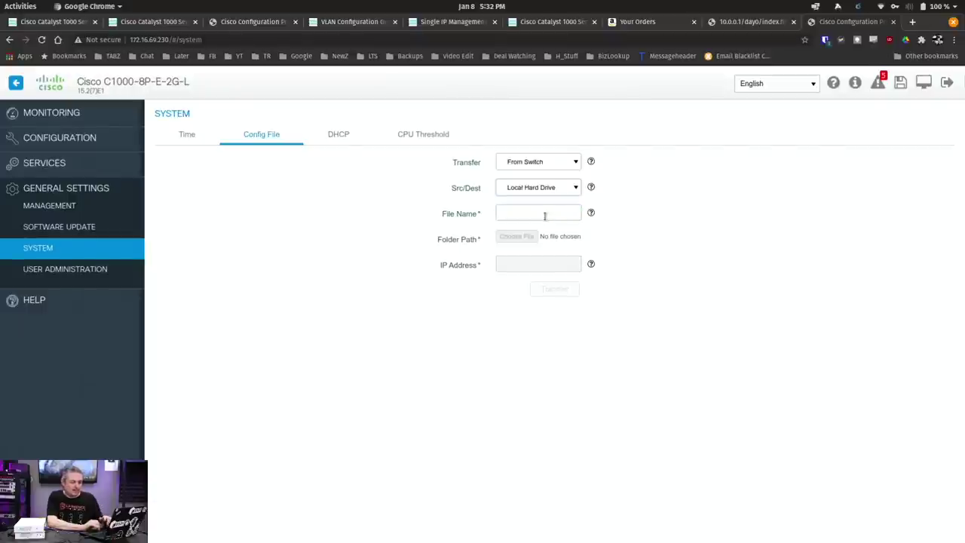
left_click(529, 212)
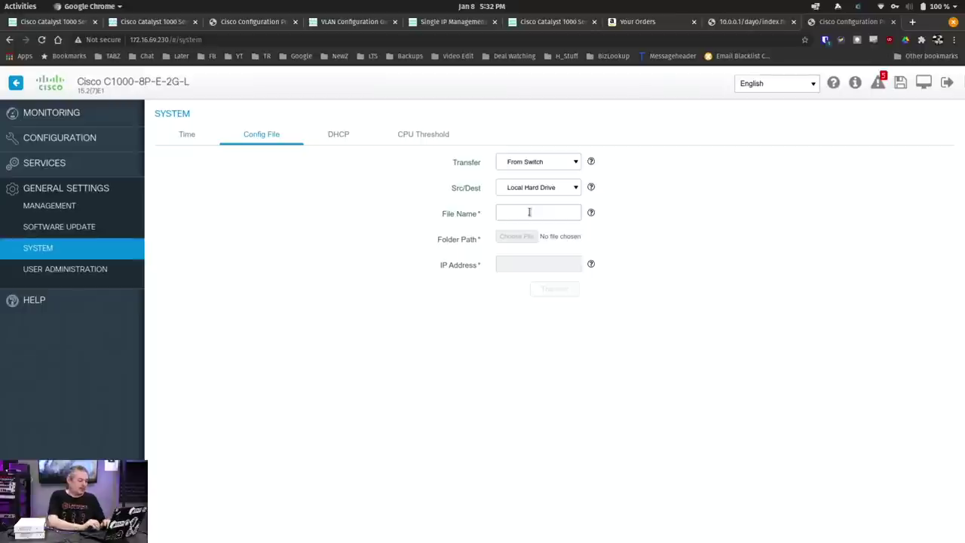
Step: Examine the user administration page and open the help section
left_click(72, 269)
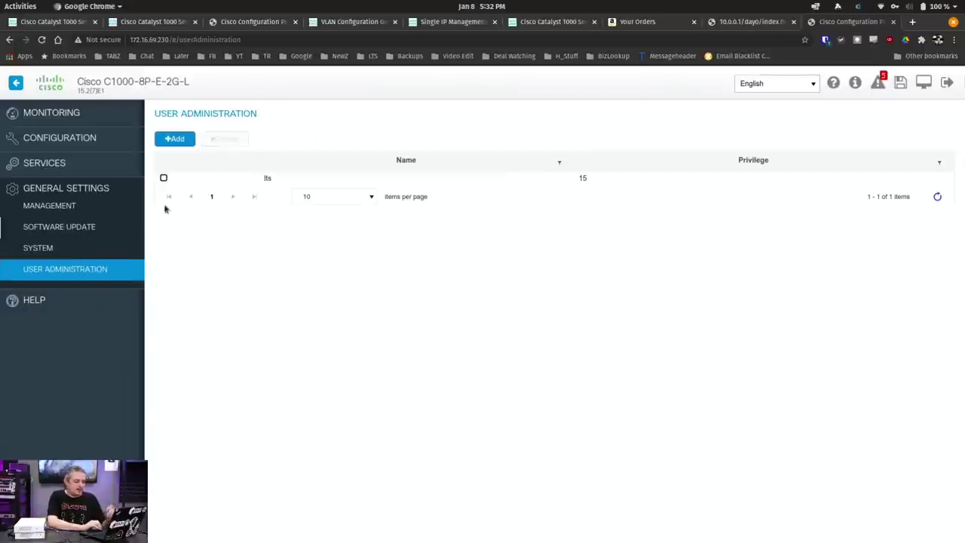
left_click(66, 306)
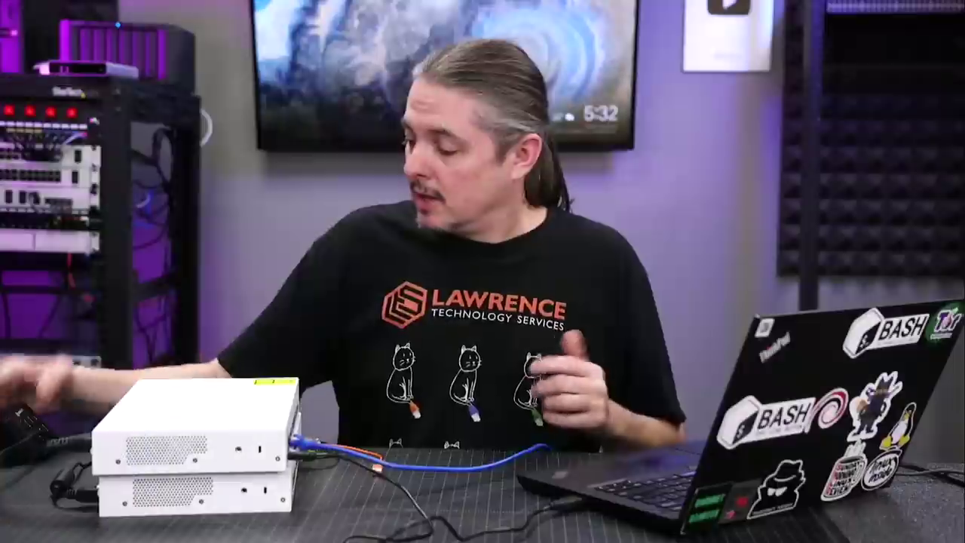